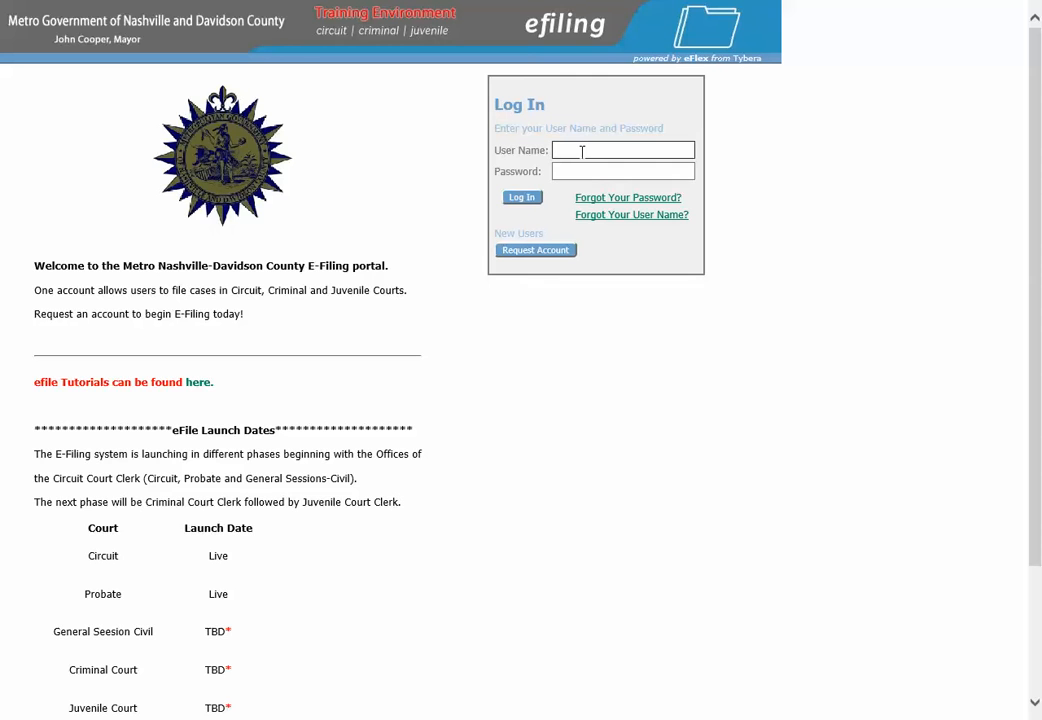
# Sign in to the eFiling portal with the attorney's user name and password.
pyautogui.write('stan')
pyautogui.press('Tab')
pyautogui.write('•••••••')
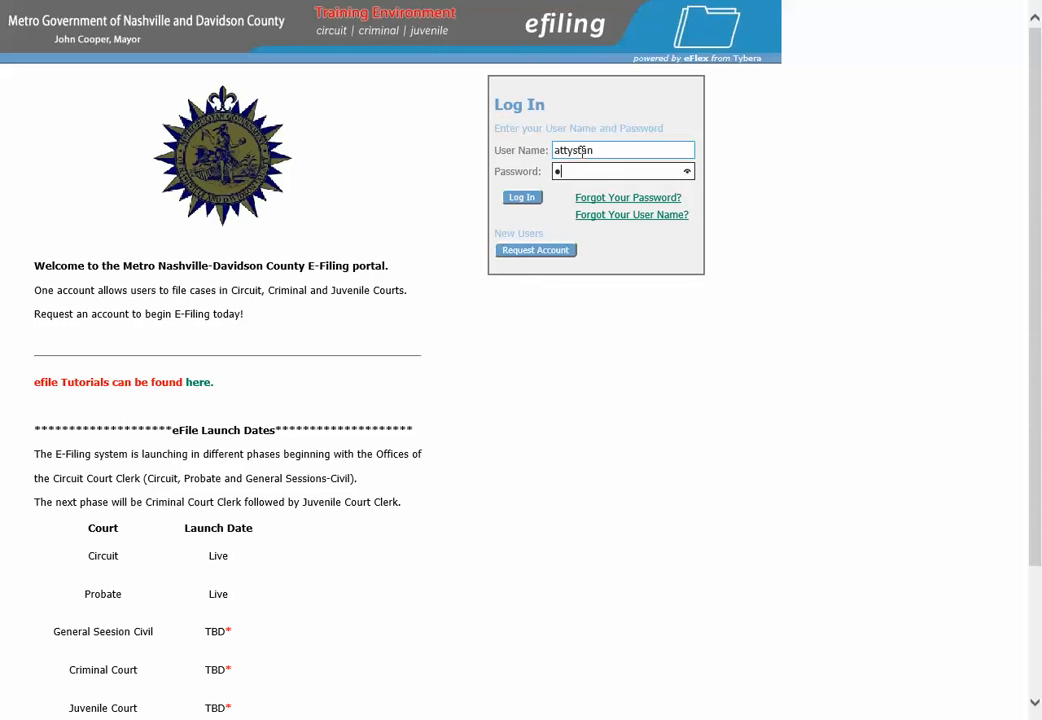
pyautogui.write('•')
pyautogui.click(522, 198)
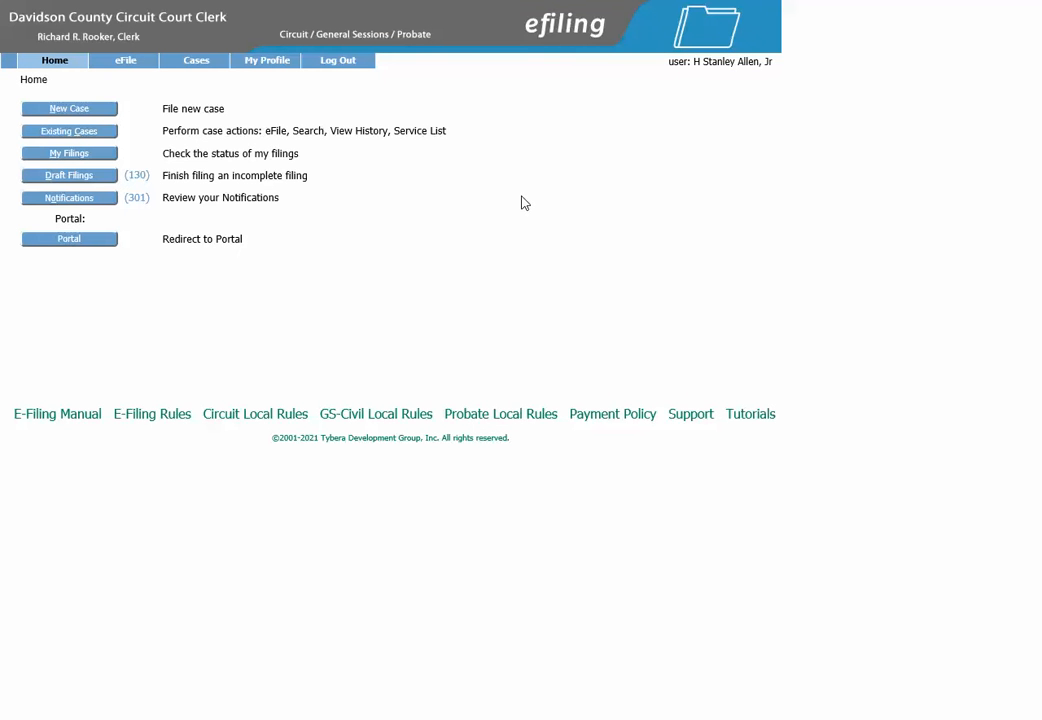
pyautogui.click(81, 133)
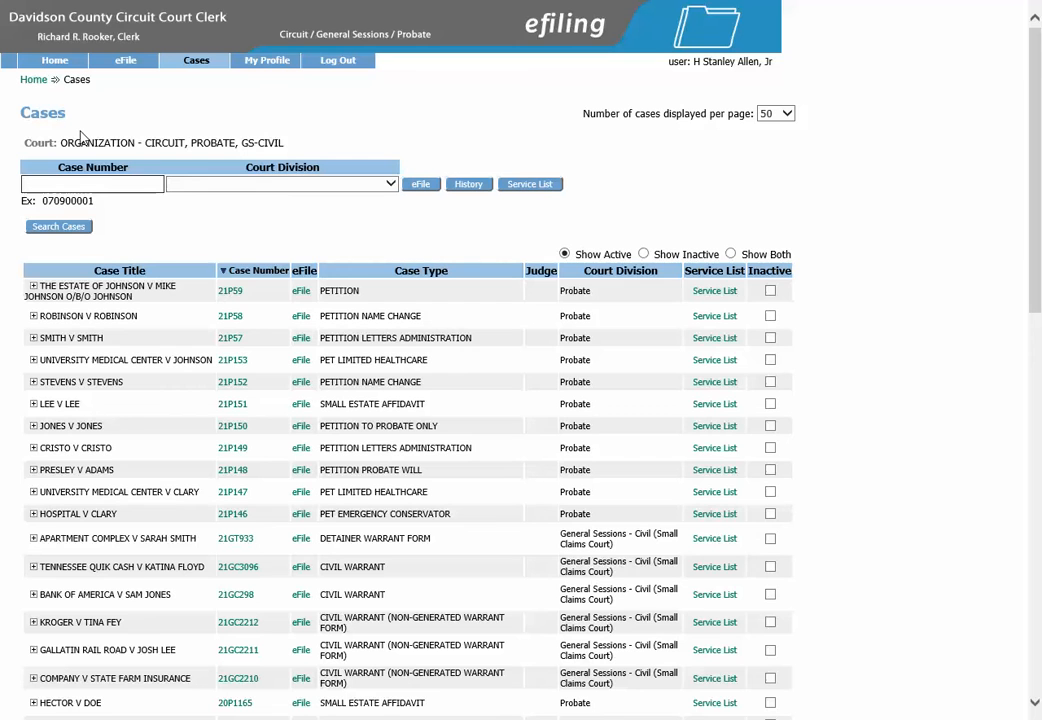
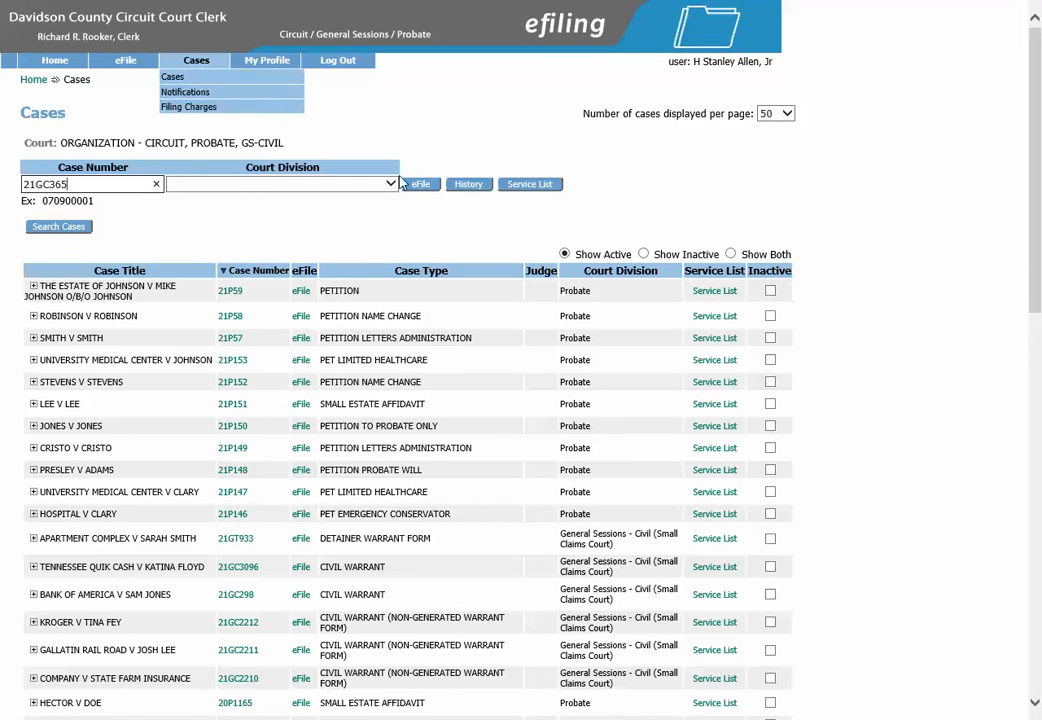
pyautogui.click(425, 189)
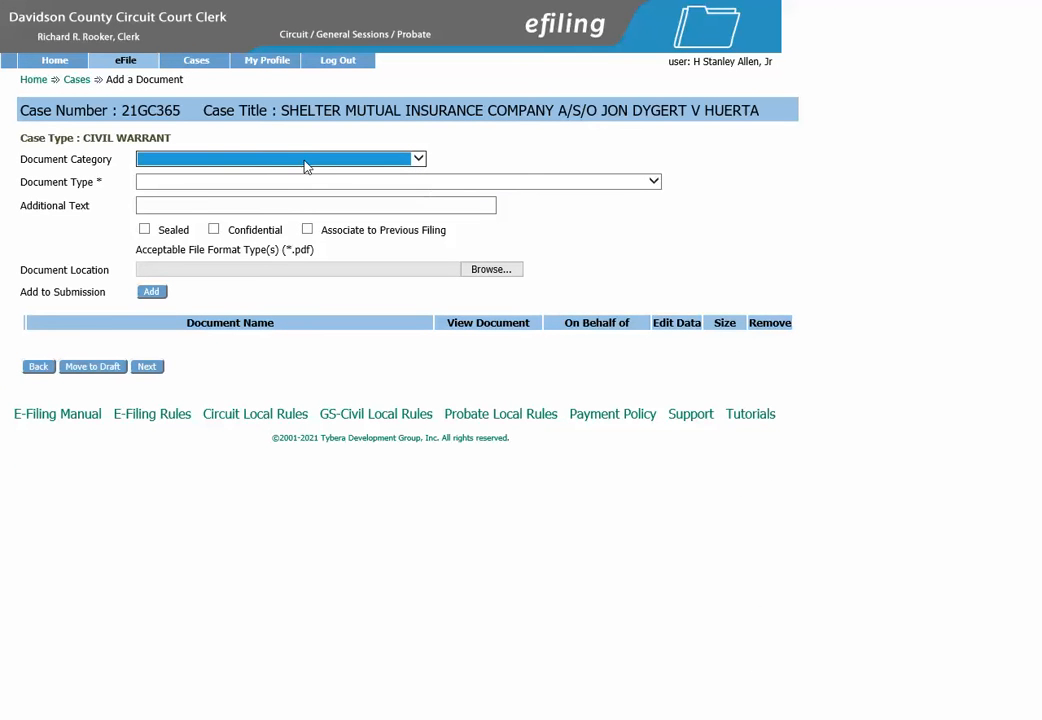
# Choose category ALIAS WARRANTS and type CIVIL WARRANT-ALIAS, and add the document to the submission.
pyautogui.click(306, 160)
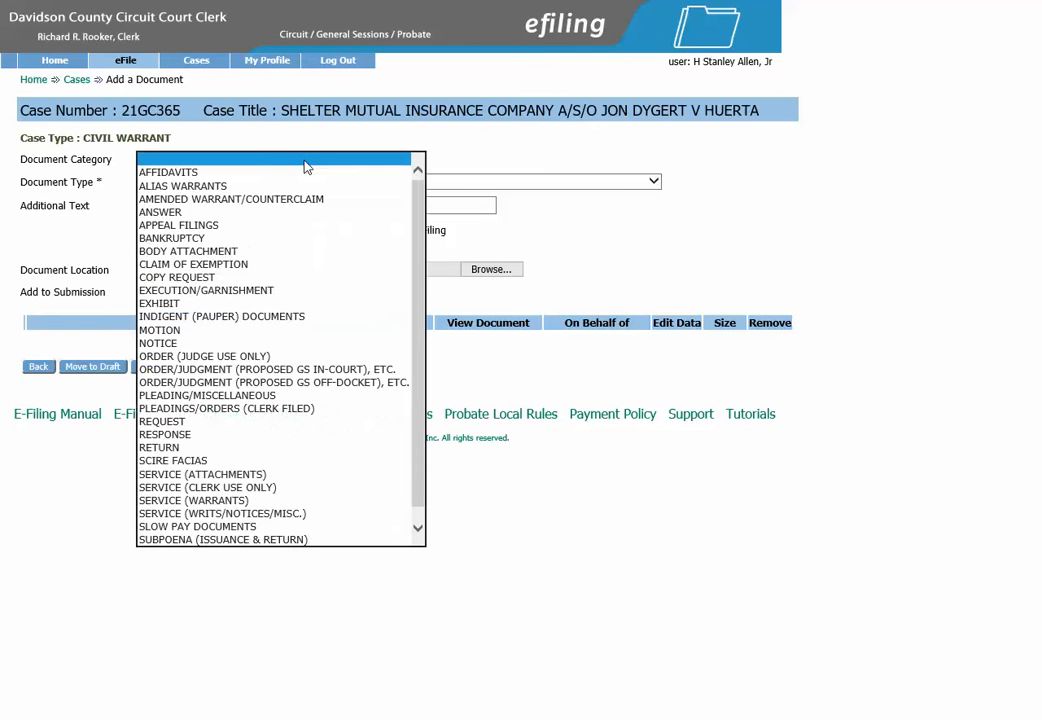
pyautogui.click(277, 187)
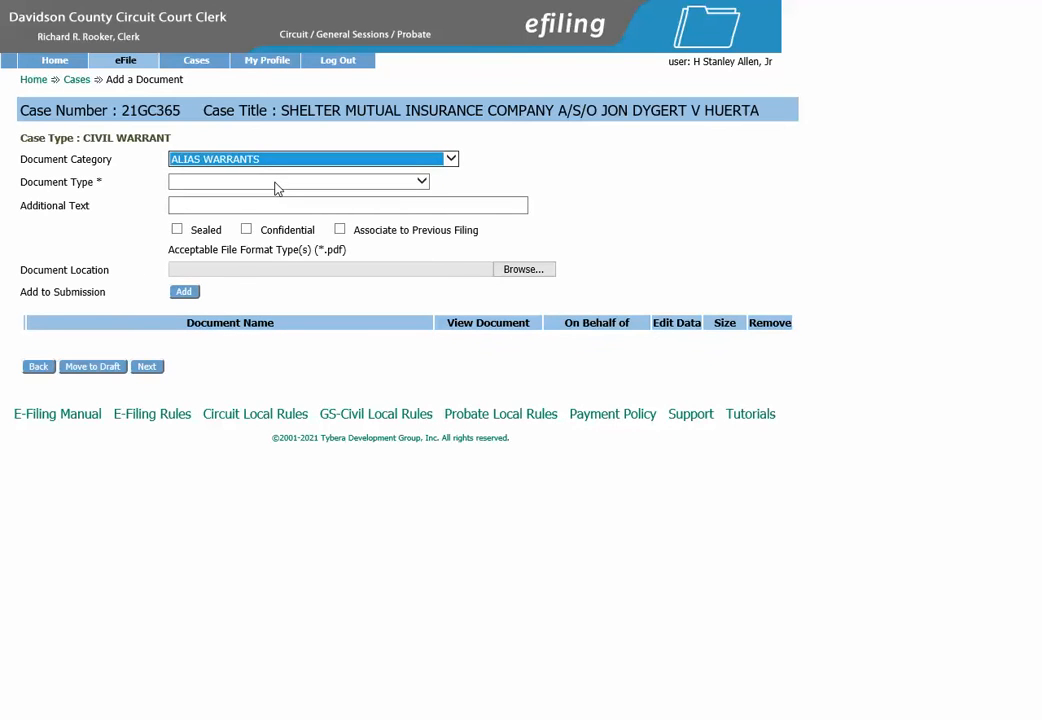
pyautogui.click(275, 183)
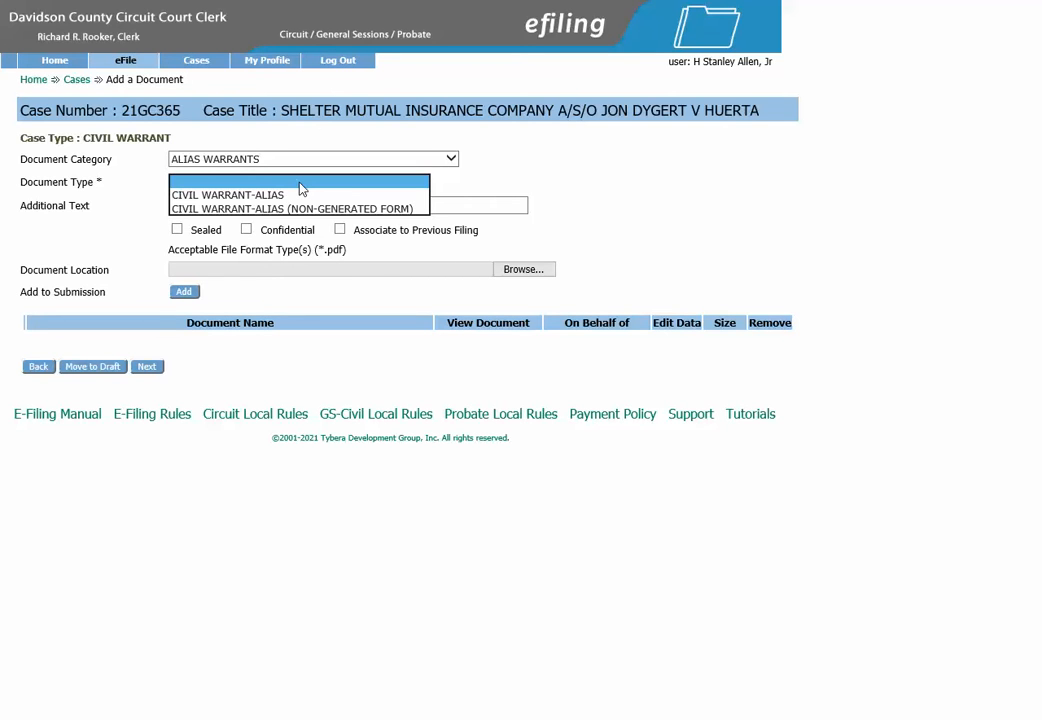
pyautogui.click(295, 195)
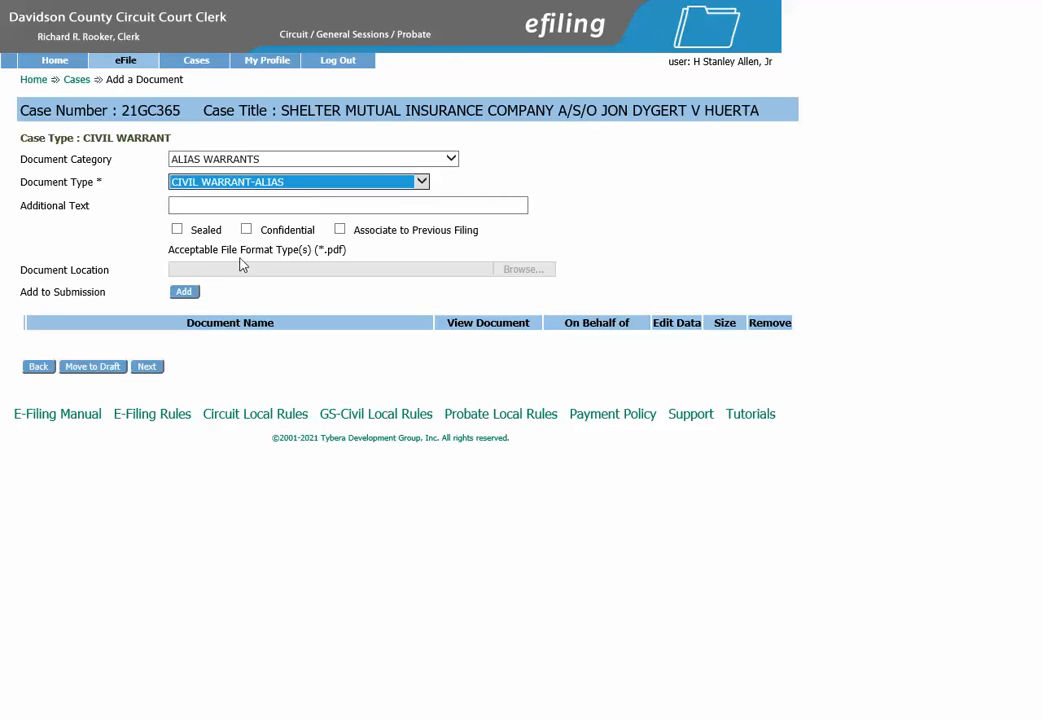
pyautogui.click(190, 293)
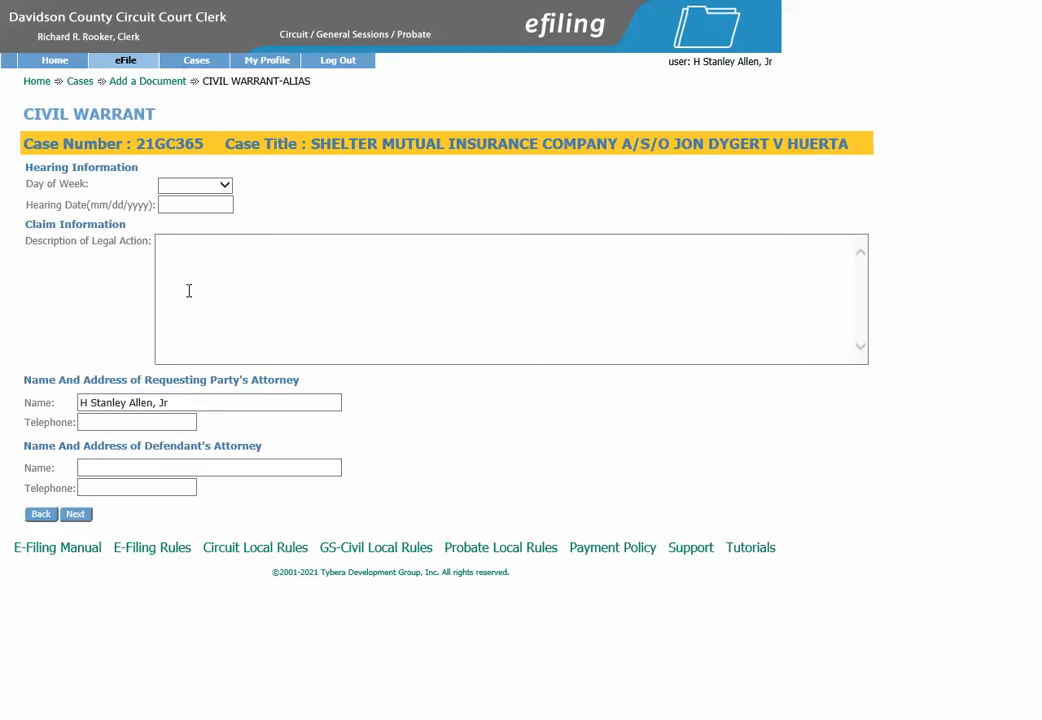
# Set the hearing to Monday, April 12, 2021.
pyautogui.click(210, 193)
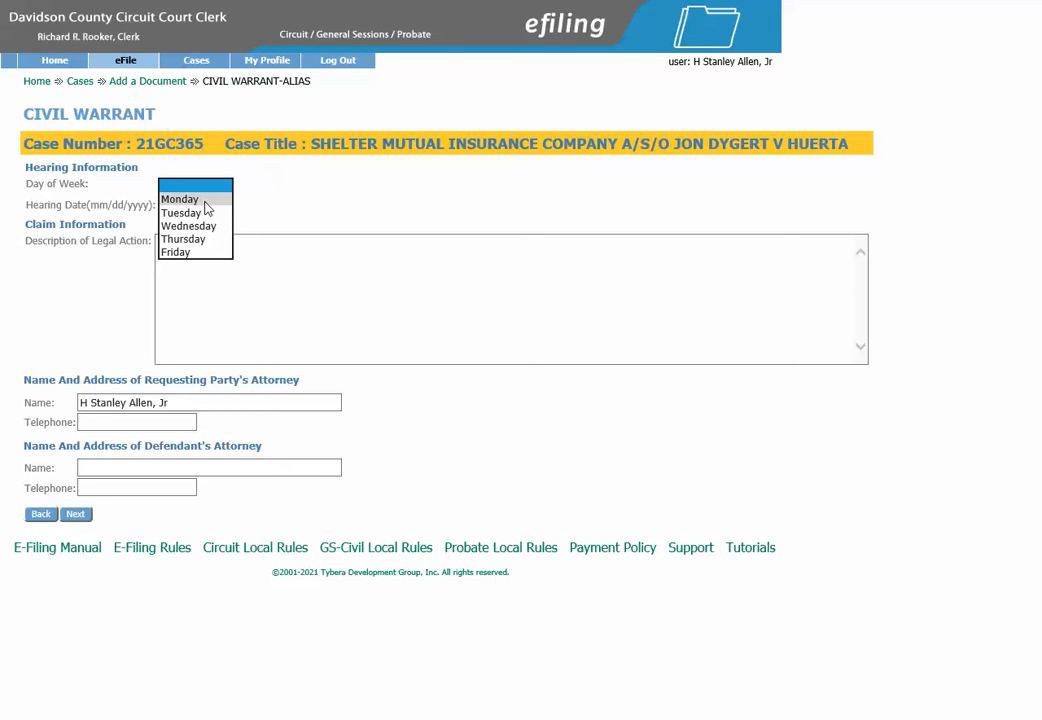
pyautogui.click(206, 202)
pyautogui.click(204, 204)
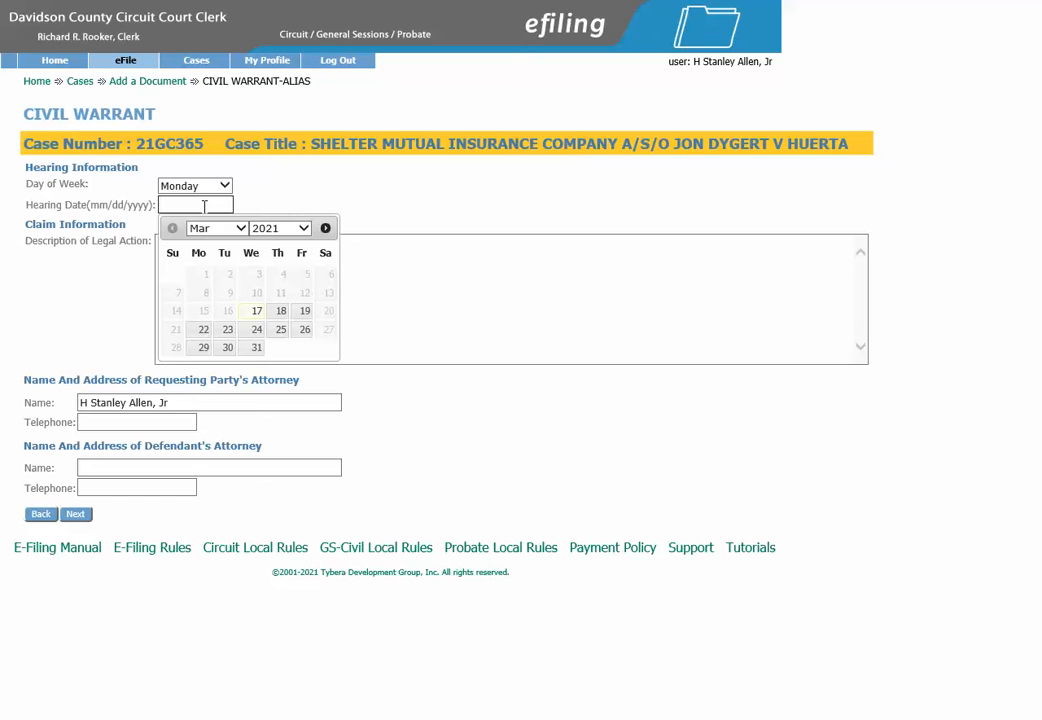
pyautogui.click(240, 228)
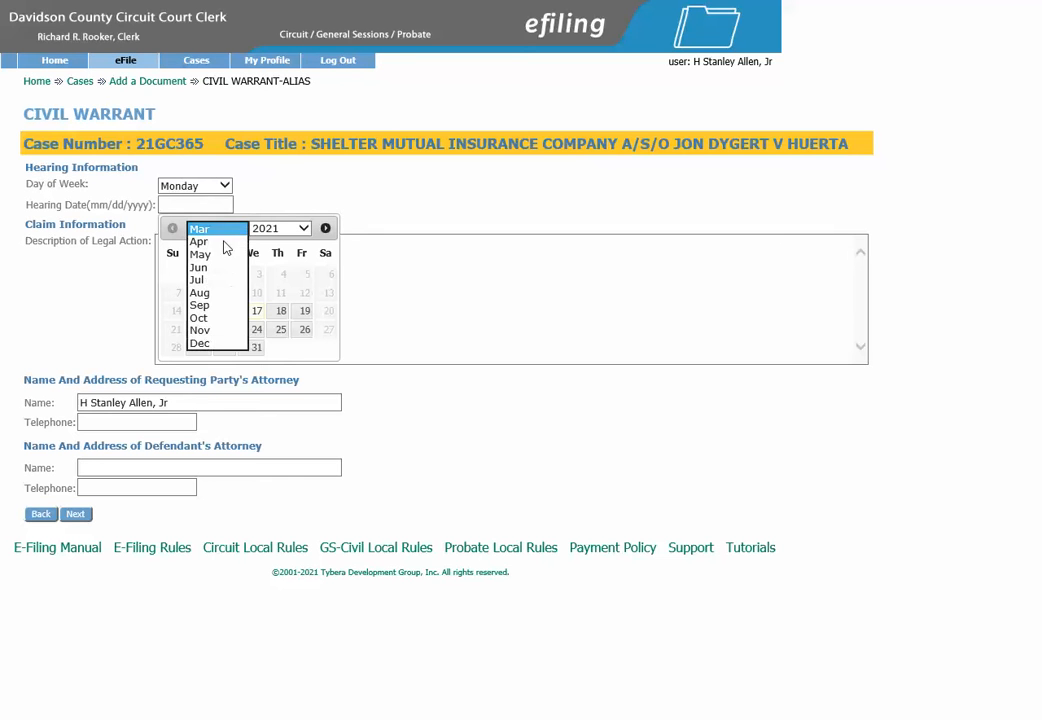
pyautogui.click(212, 242)
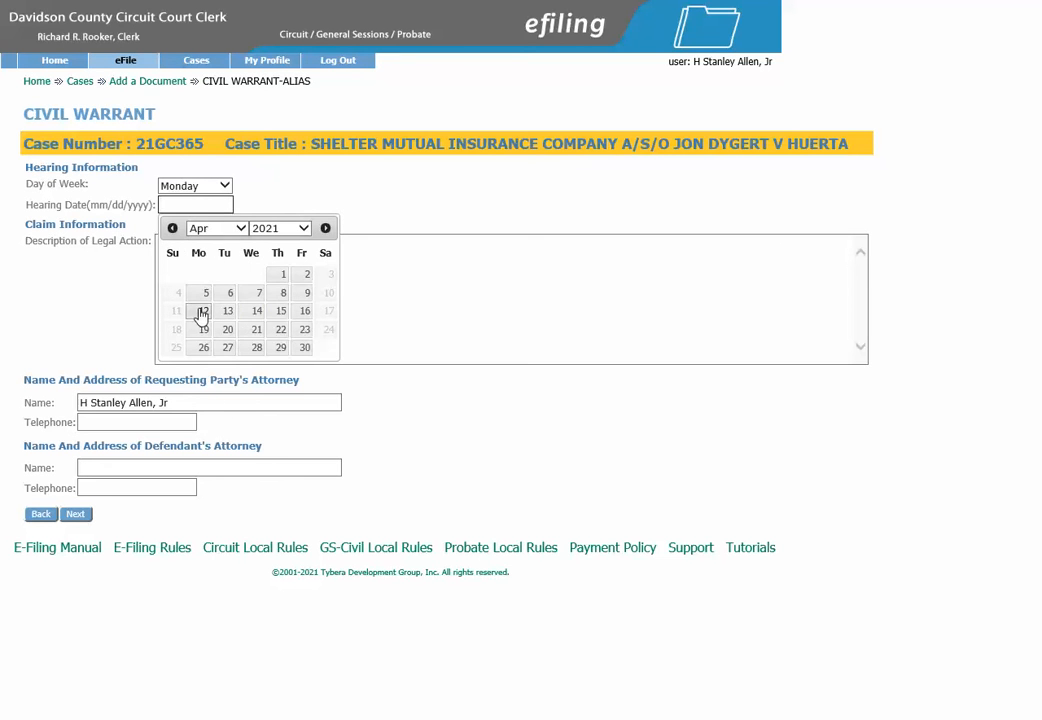
pyautogui.click(200, 309)
# Enter 'Loan past due' as the legal action and the attorney's telephone, then continue.
pyautogui.click(180, 249)
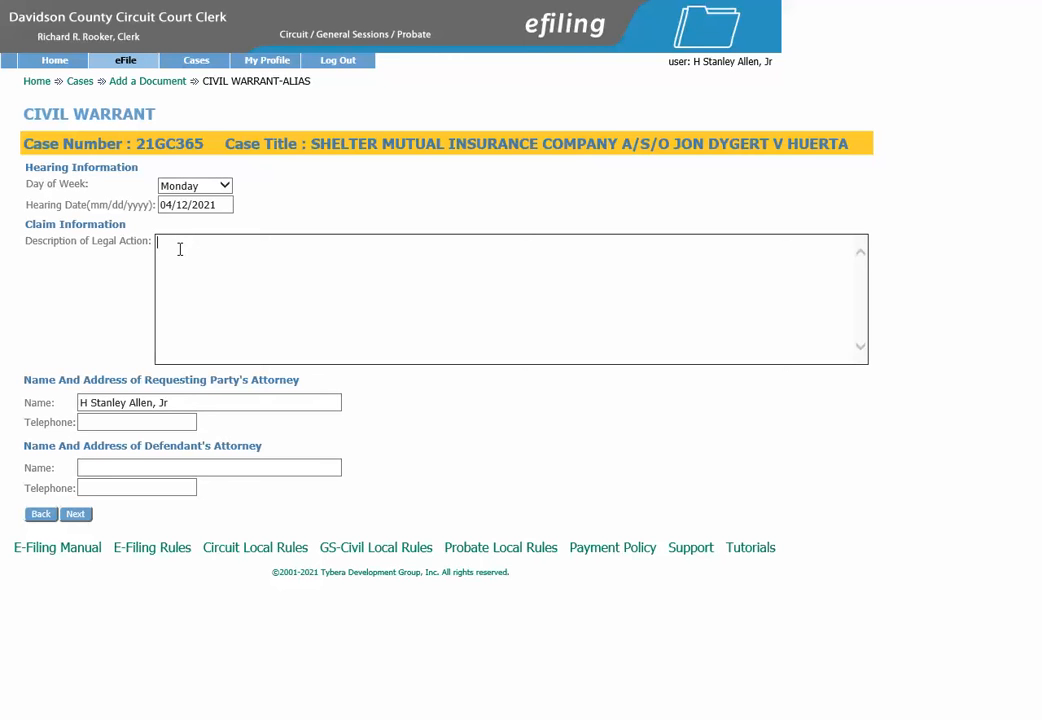
pyautogui.write('lOa')
pyautogui.press('BackSpace')
pyautogui.press('BackSpace')
pyautogui.press('BackSpace')
pyautogui.write('Loan past due')
pyautogui.click(129, 424)
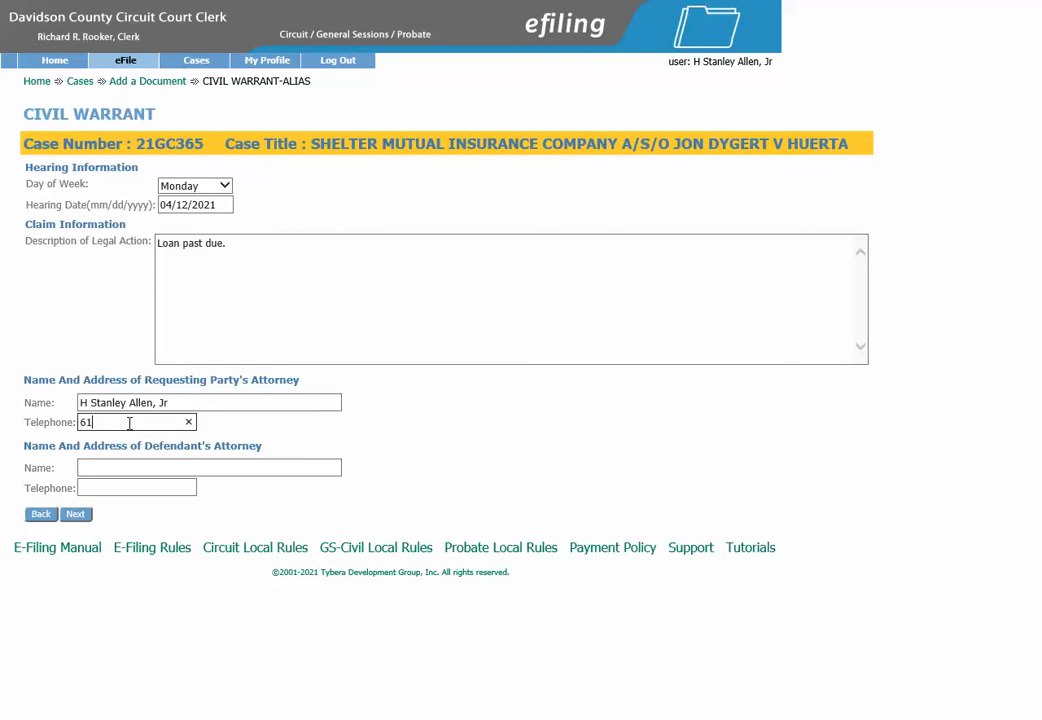
pyautogui.click(80, 516)
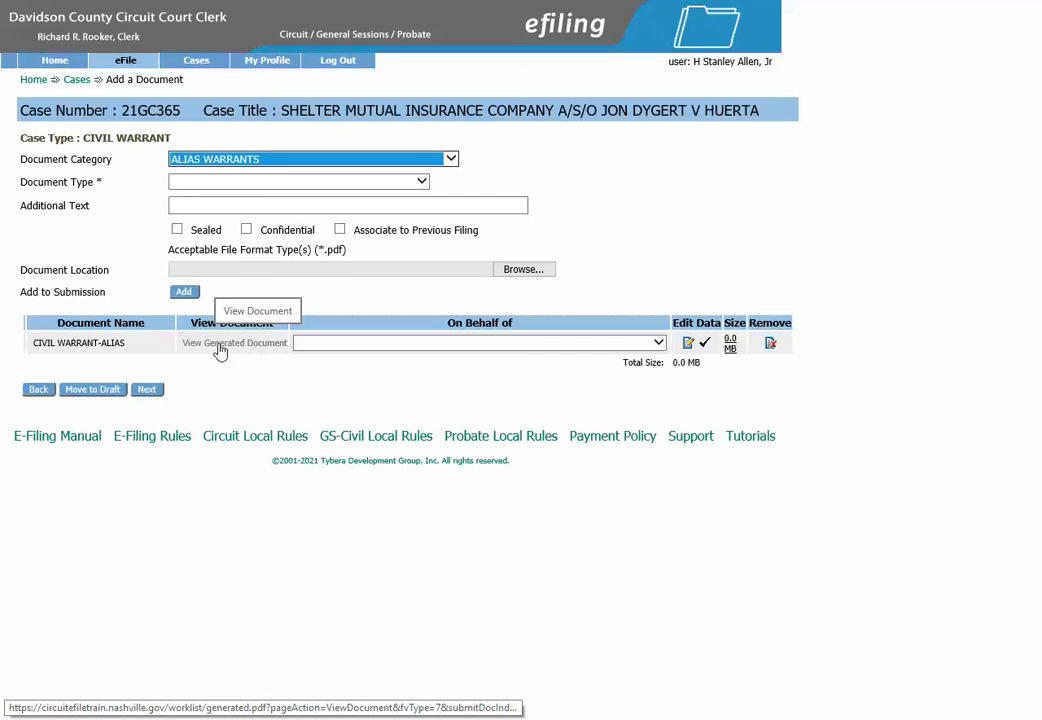
# File the CIVIL WARRANT-ALIAS on behalf of plaintiff SHELTER MUTUAL INSURANCE COMPANY.
pyautogui.click(335, 344)
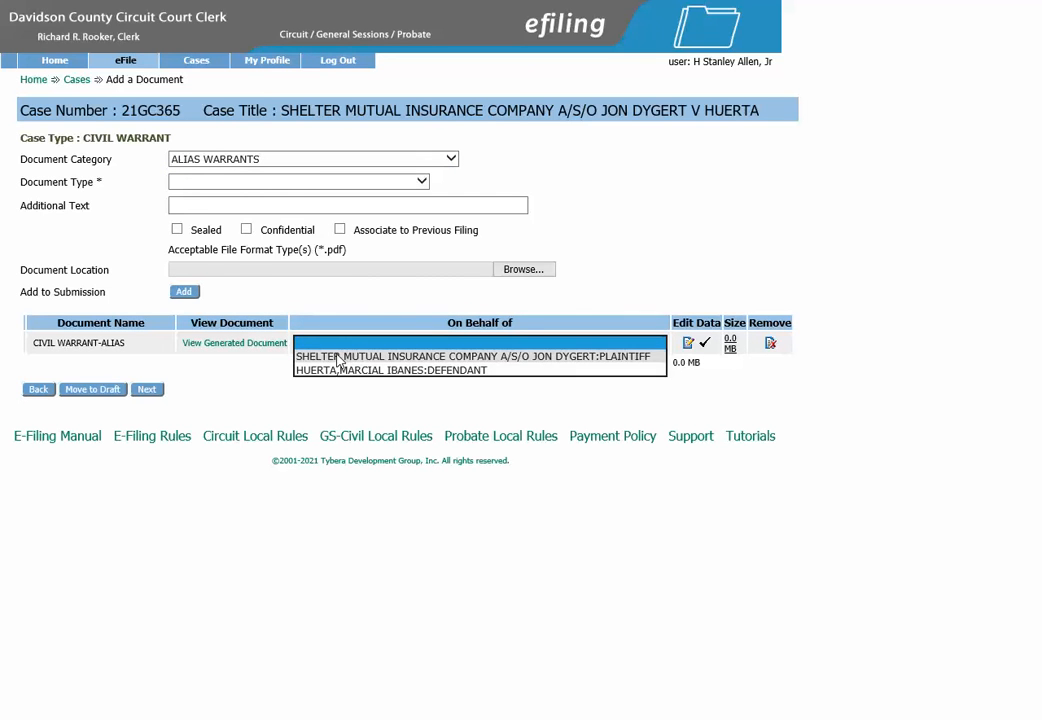
pyautogui.click(338, 357)
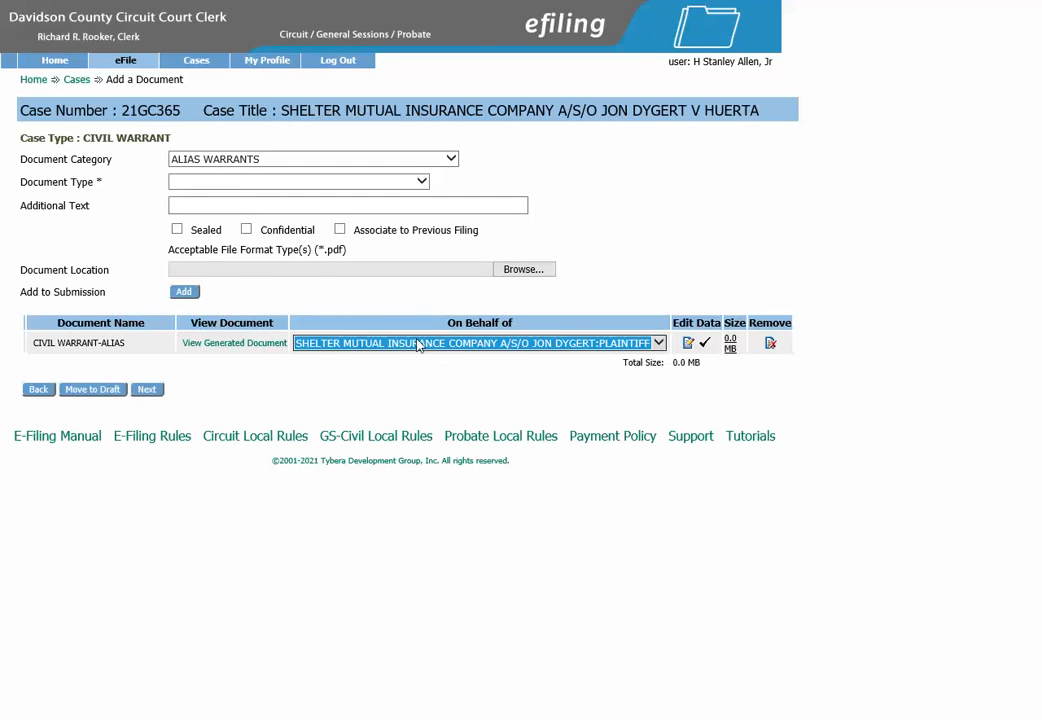
pyautogui.click(288, 164)
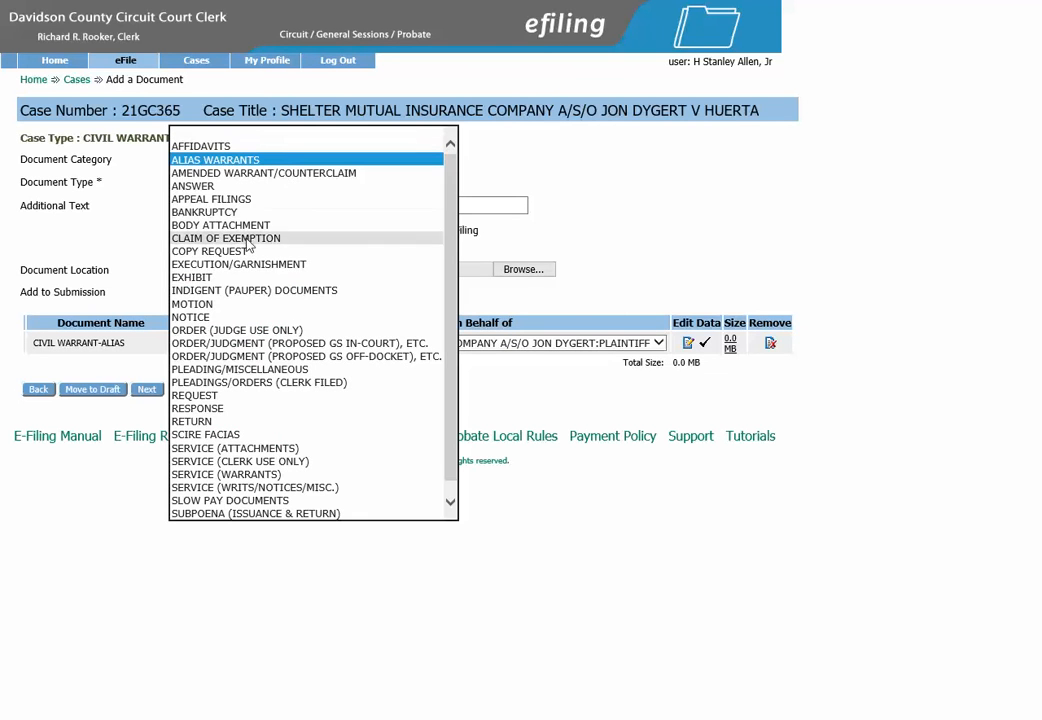
# Choose category SERVICE (WARRANTS) and type SERVICE BY DAVIDSON COUNTY SHERIFF, and add it.
pyautogui.click(240, 475)
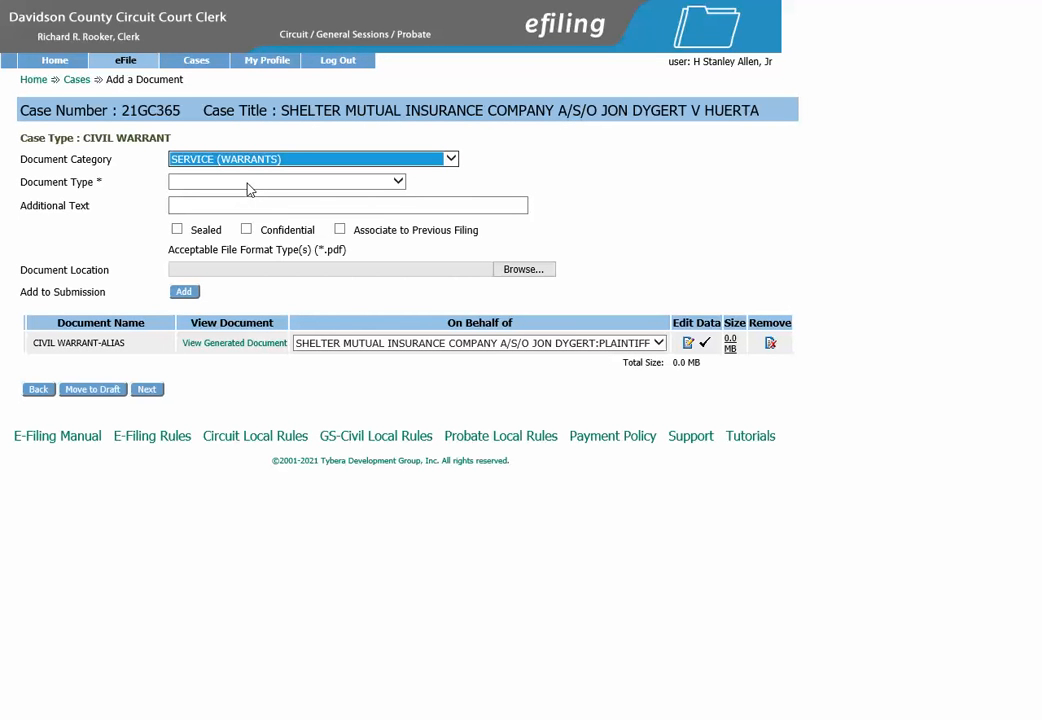
pyautogui.click(400, 183)
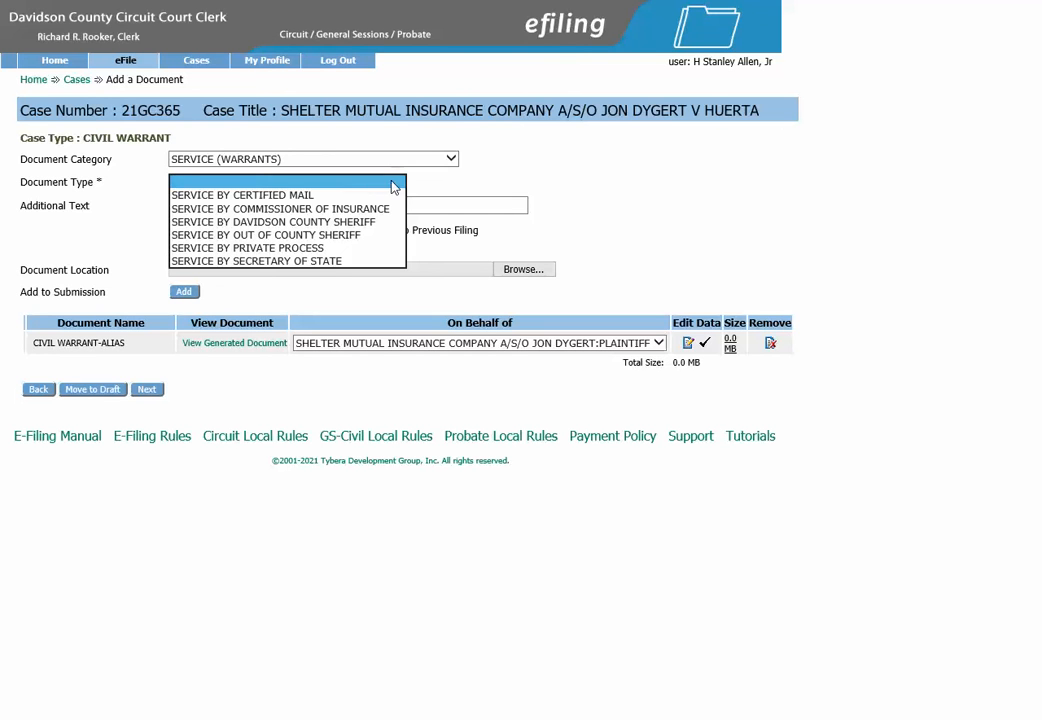
pyautogui.click(339, 222)
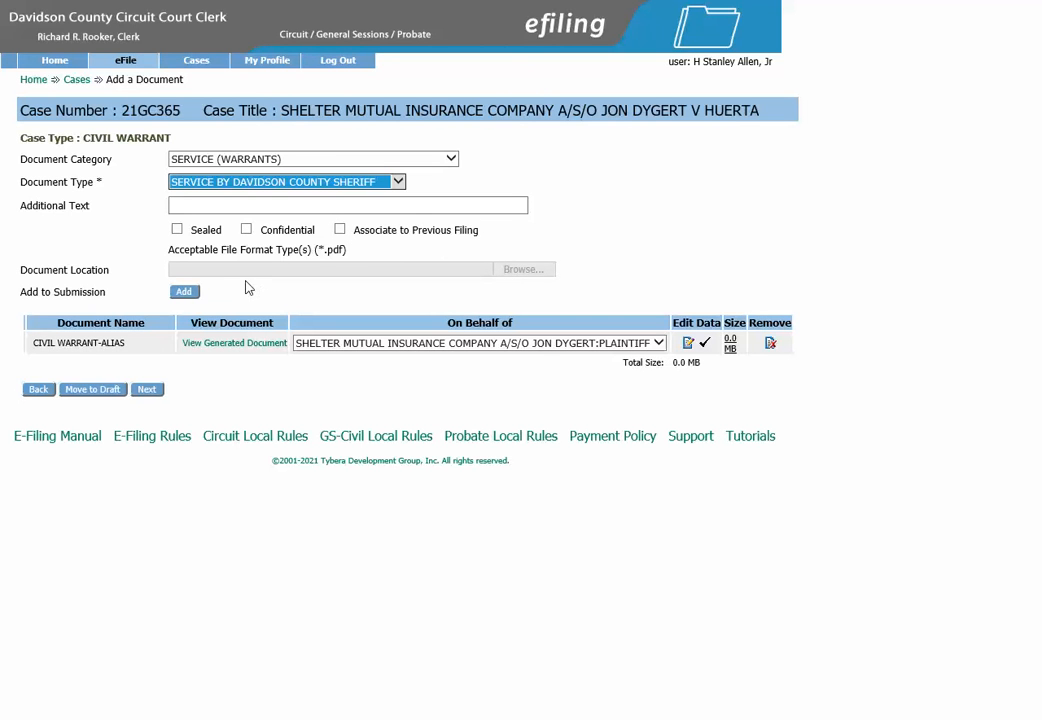
pyautogui.click(182, 294)
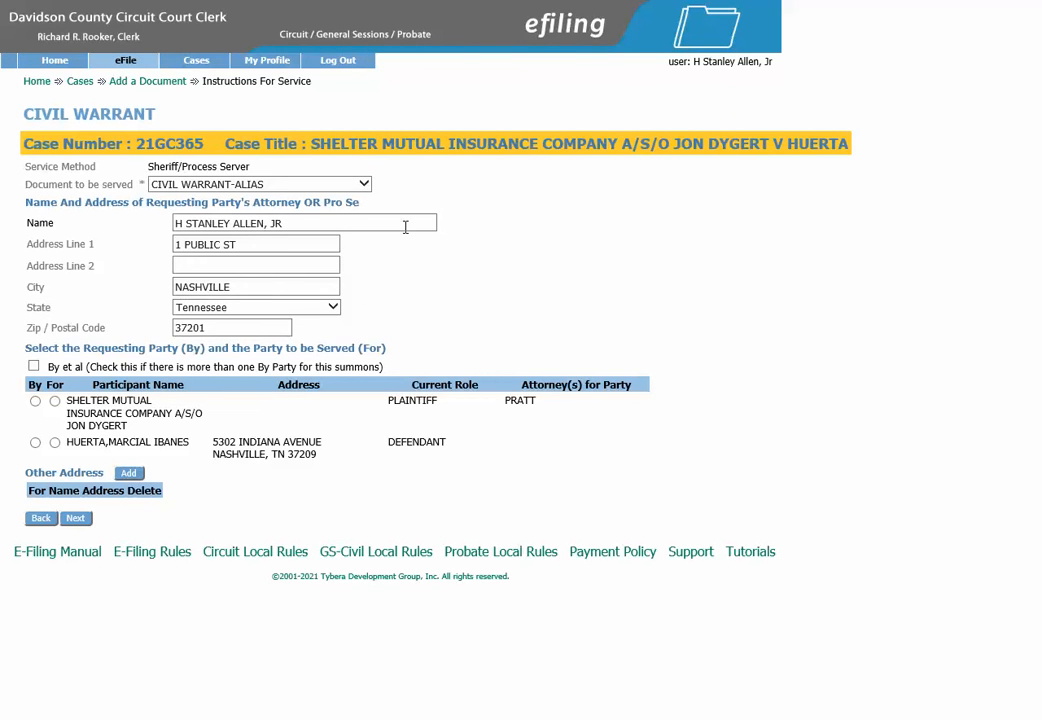
# Mark the plaintiff as requester and the defendant as served, discard the extra address, and continue.
pyautogui.click(35, 401)
pyautogui.click(55, 443)
pyautogui.click(129, 474)
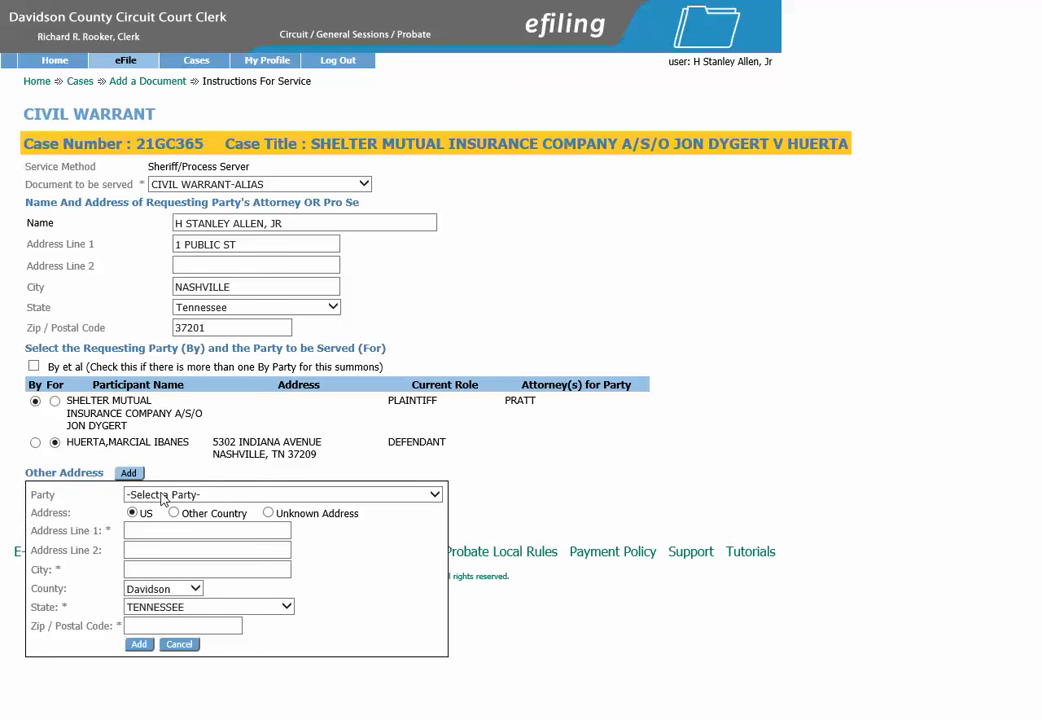
pyautogui.click(163, 495)
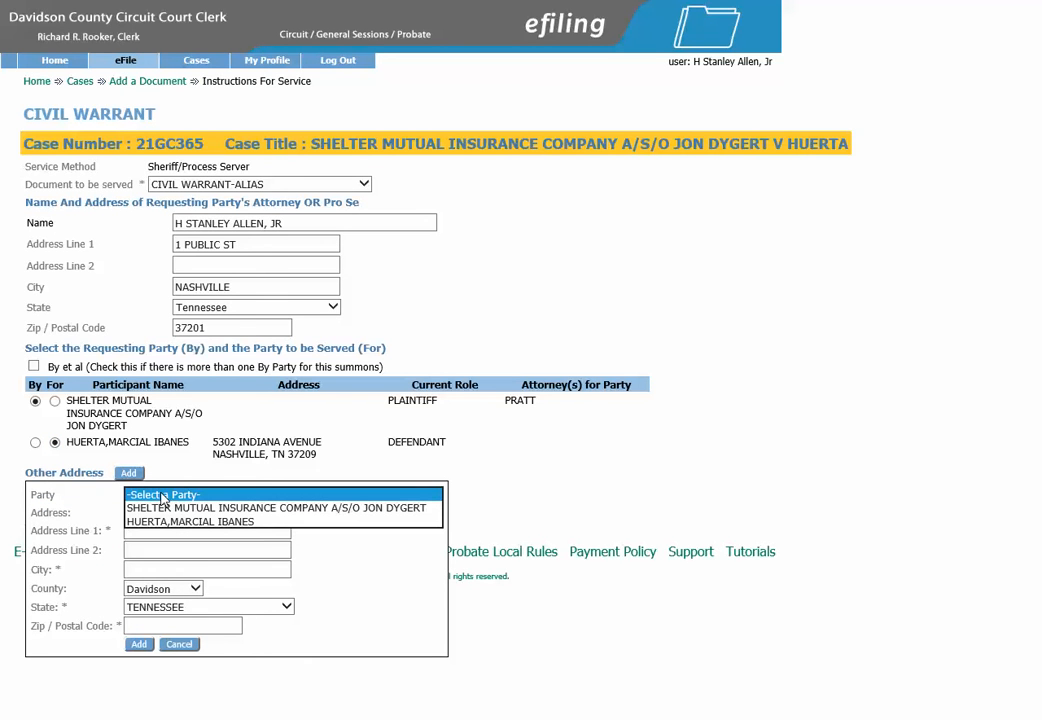
pyautogui.click(168, 522)
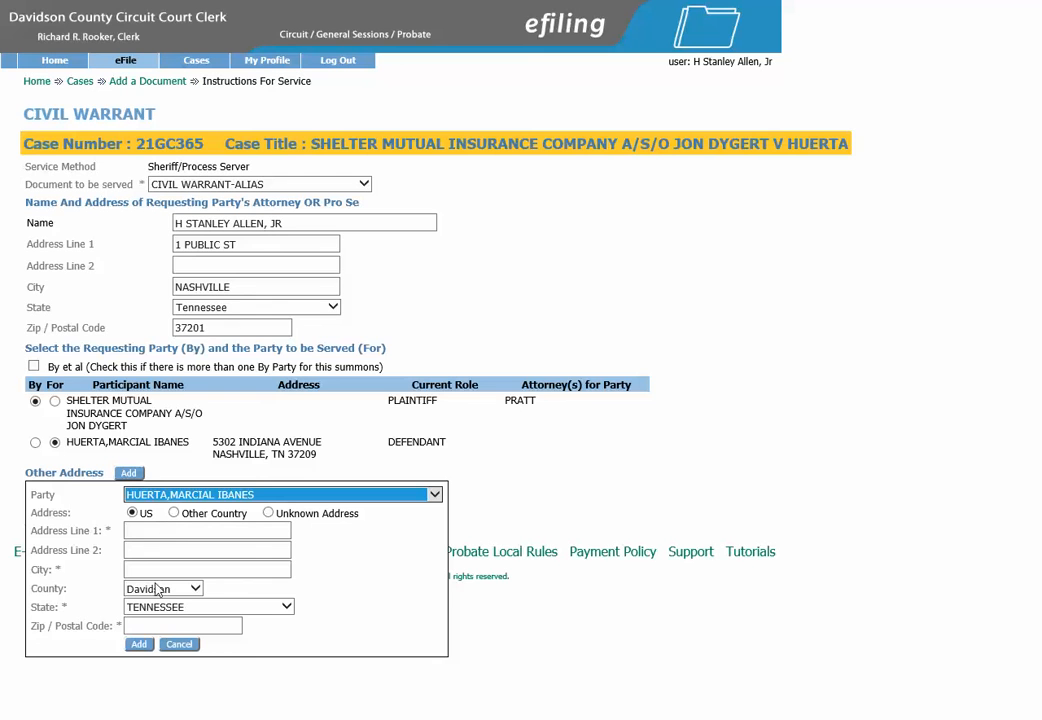
pyautogui.click(180, 646)
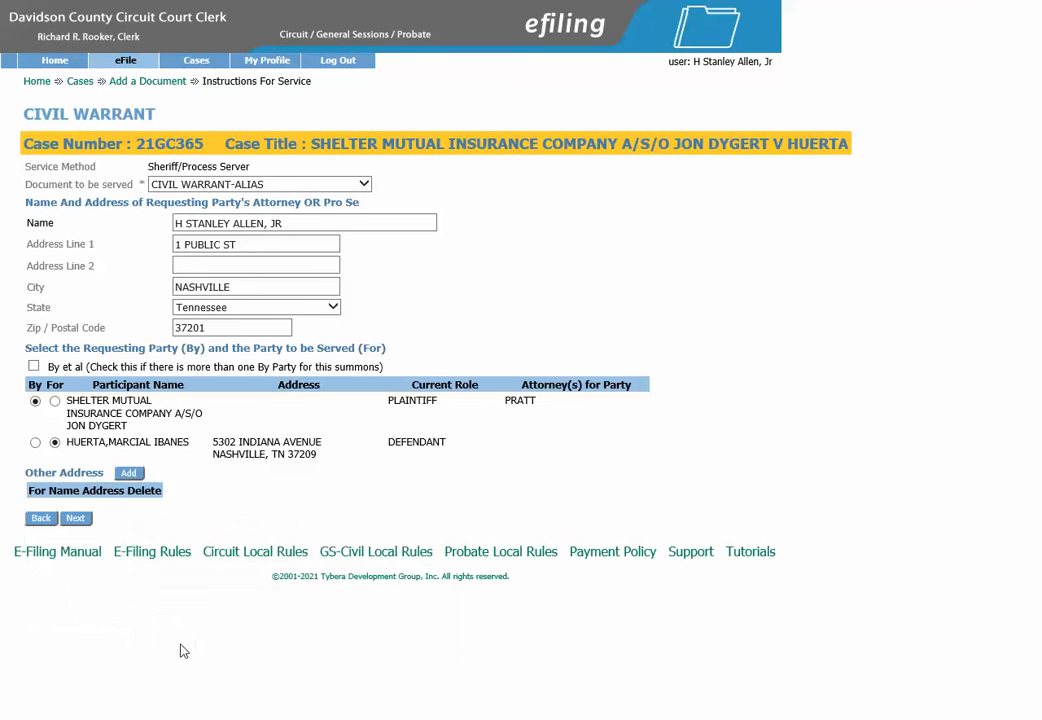
pyautogui.click(77, 519)
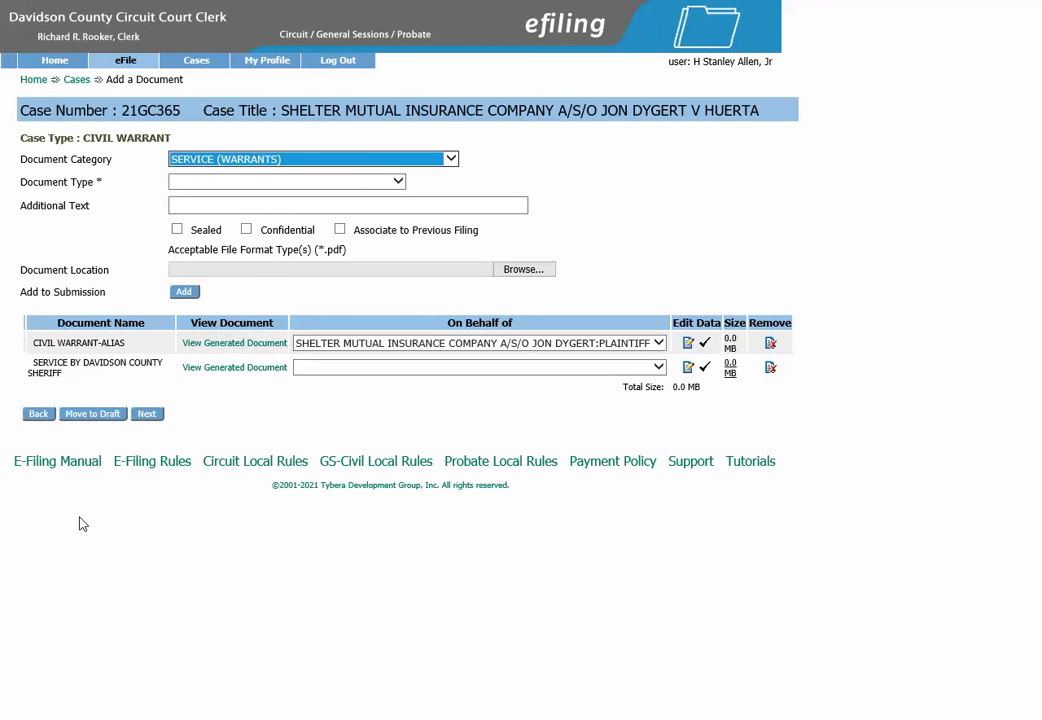
# File the sheriff service document for the plaintiff and proceed to Review and Submit.
pyautogui.click(330, 370)
pyautogui.click(335, 382)
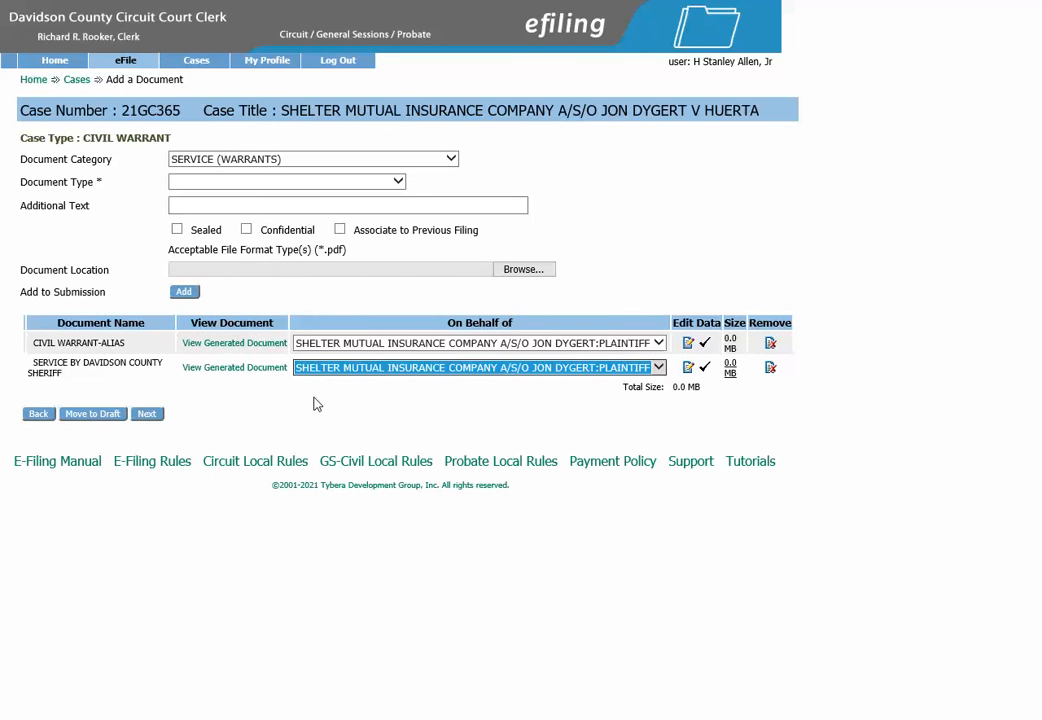
pyautogui.click(147, 416)
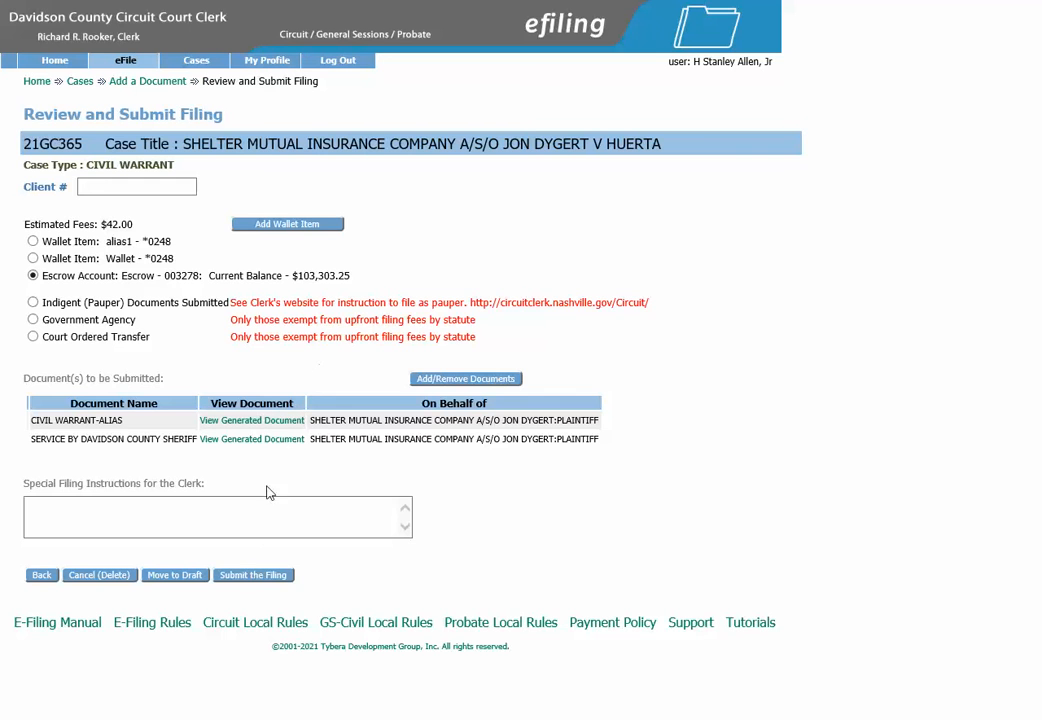
pyautogui.click(245, 578)
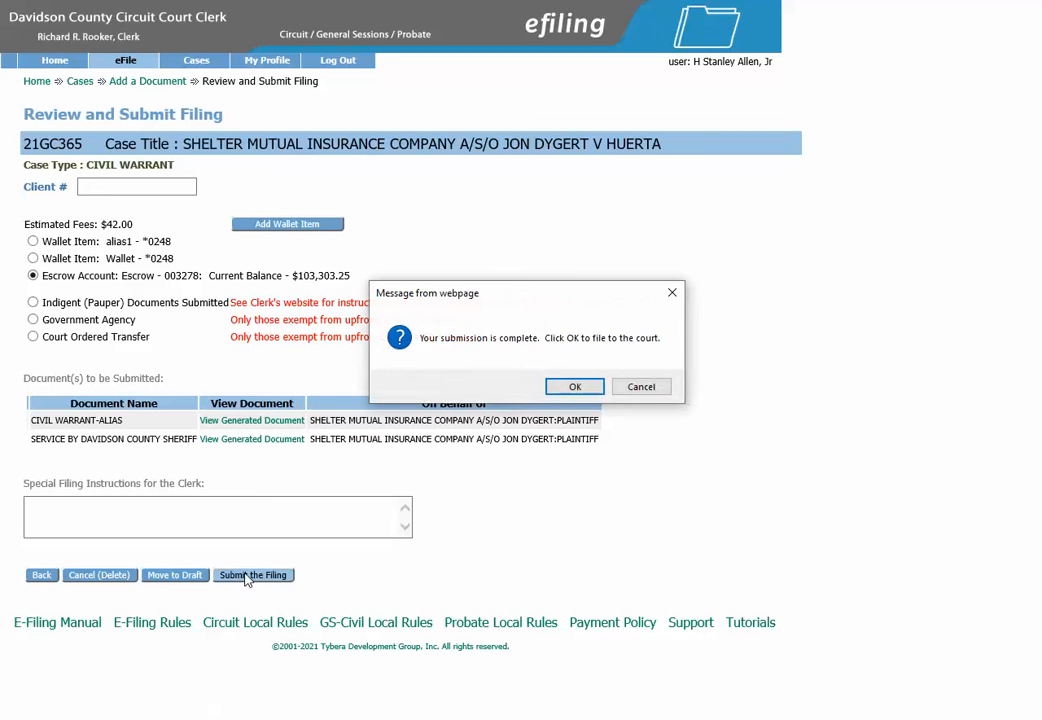
pyautogui.click(578, 388)
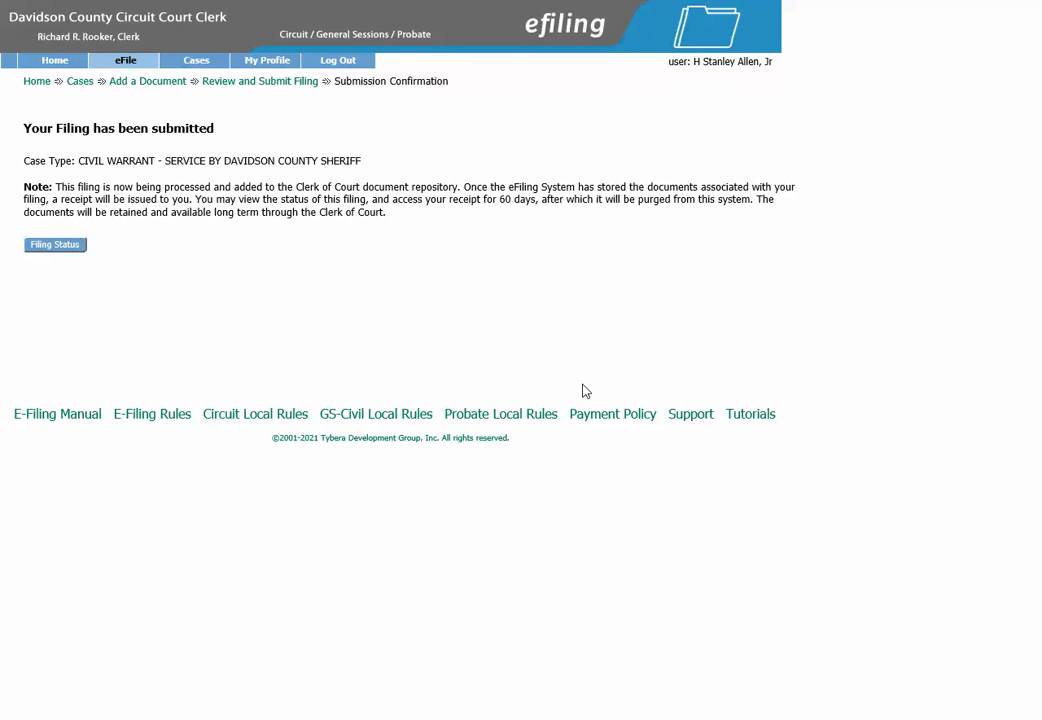